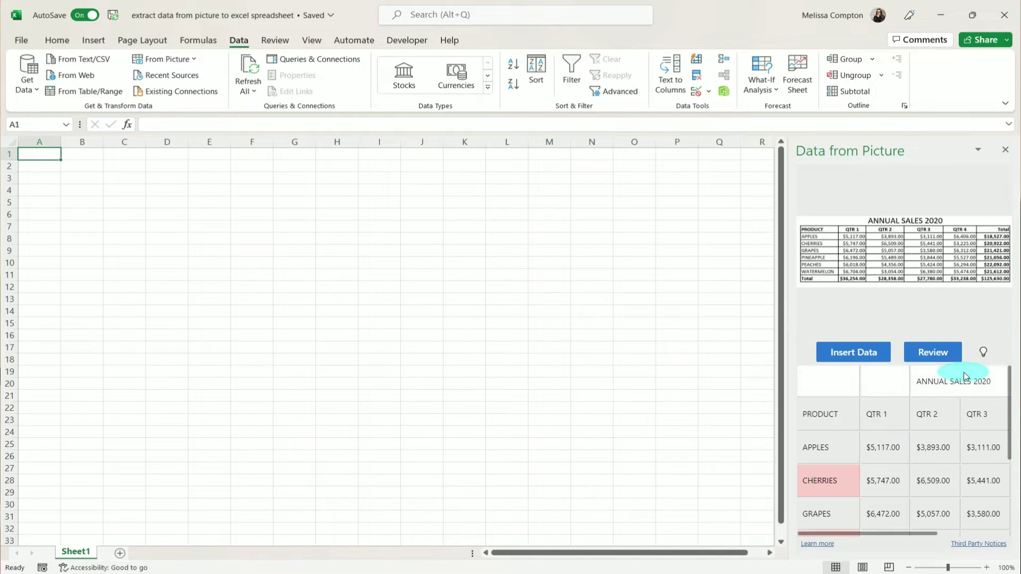
Insert the extracted ANNUAL SALES 2020 table into the worksheet, confirming past the warning.
click(852, 351)
click(883, 424)
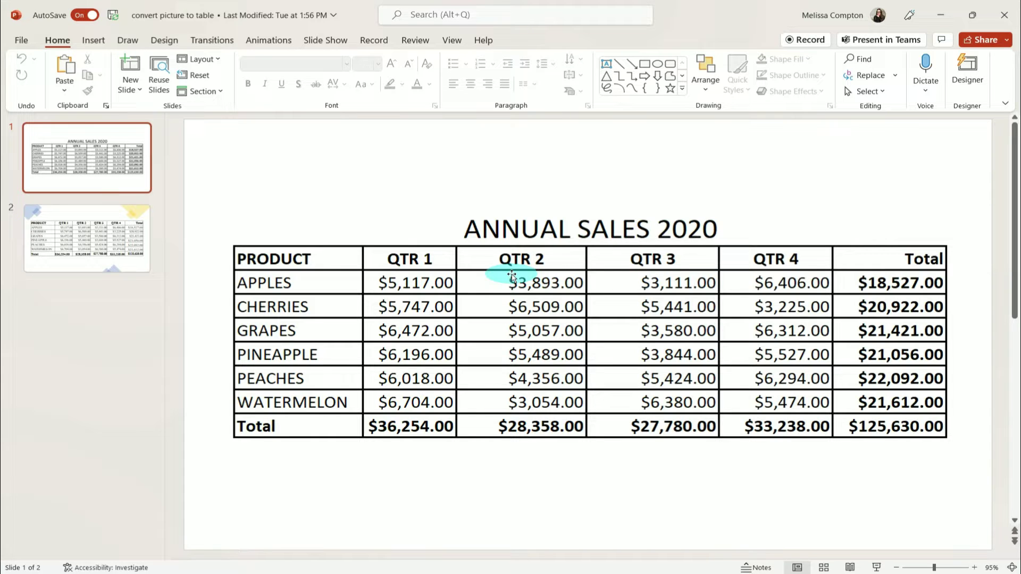
Choose Save as Picture for the ANNUAL SALES 2020 table image on the slide.
click(511, 275)
right_click(512, 275)
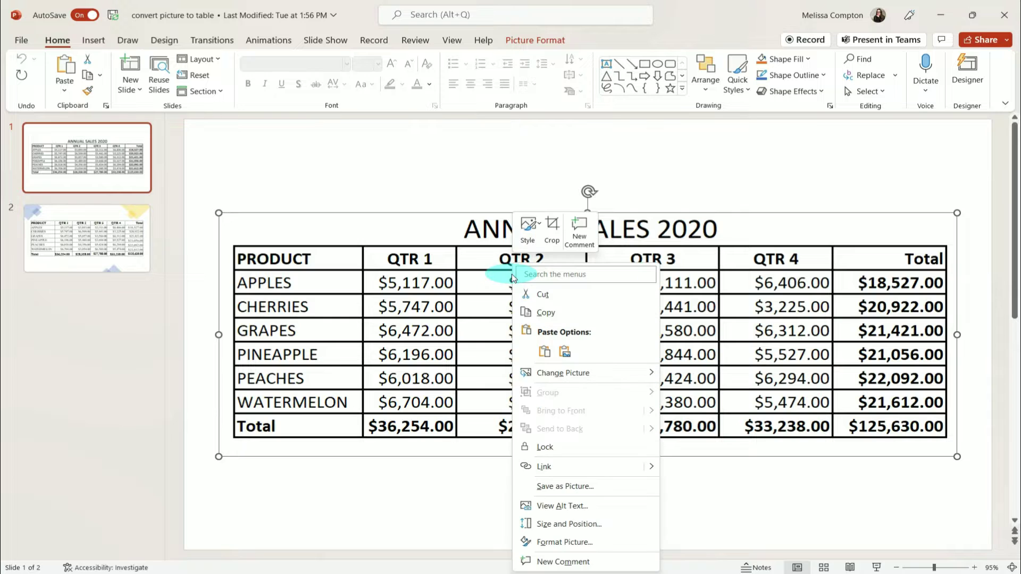
click(567, 487)
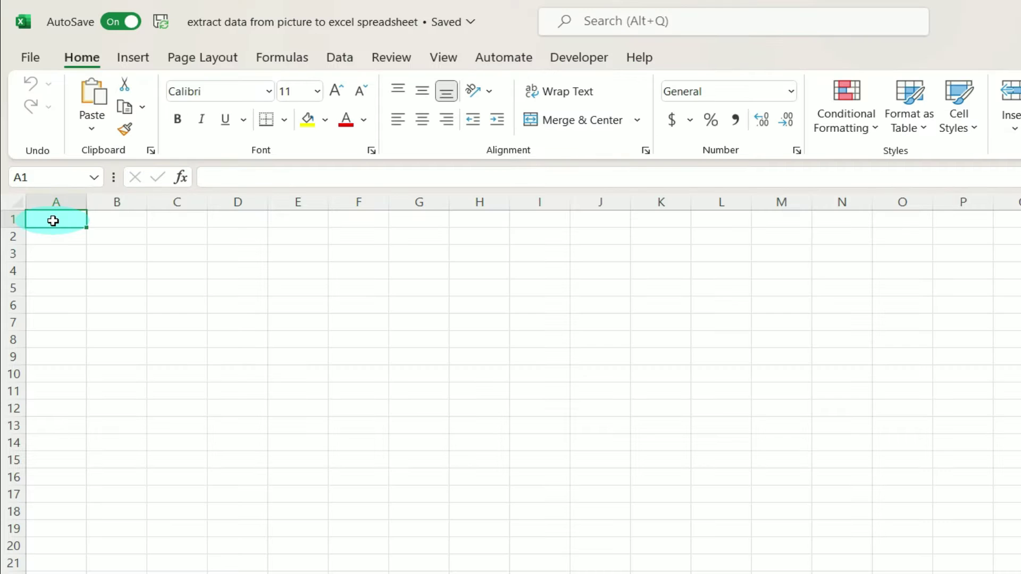
Load the saved table PNG into Data from Picture using Picture From File.
click(344, 60)
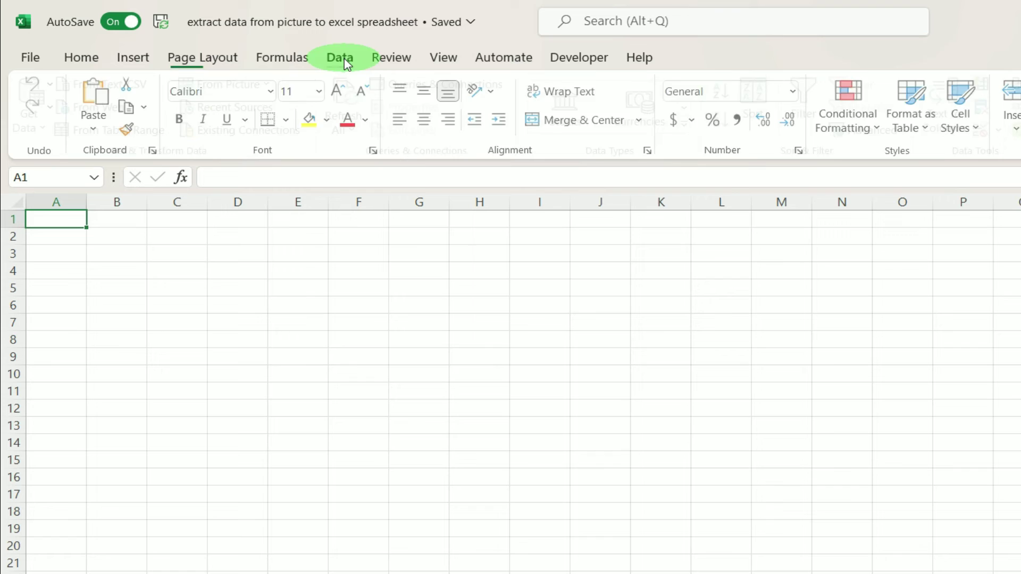
click(267, 88)
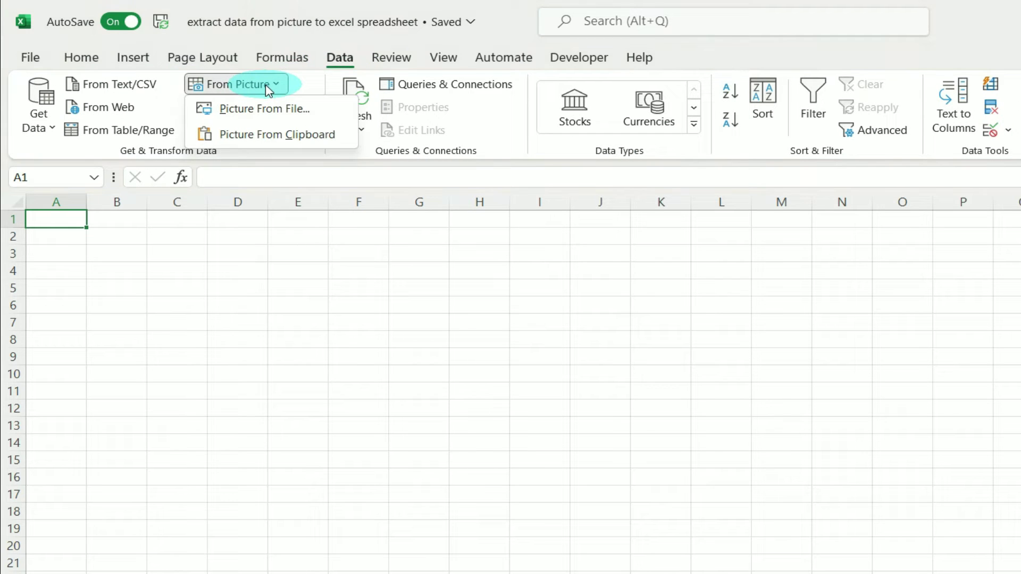
click(265, 112)
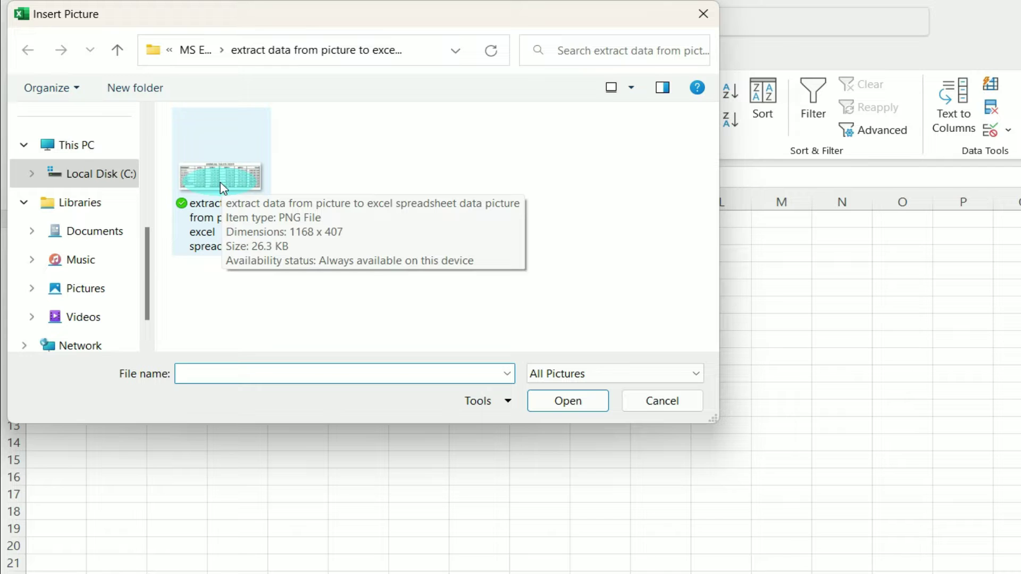
double_click(221, 182)
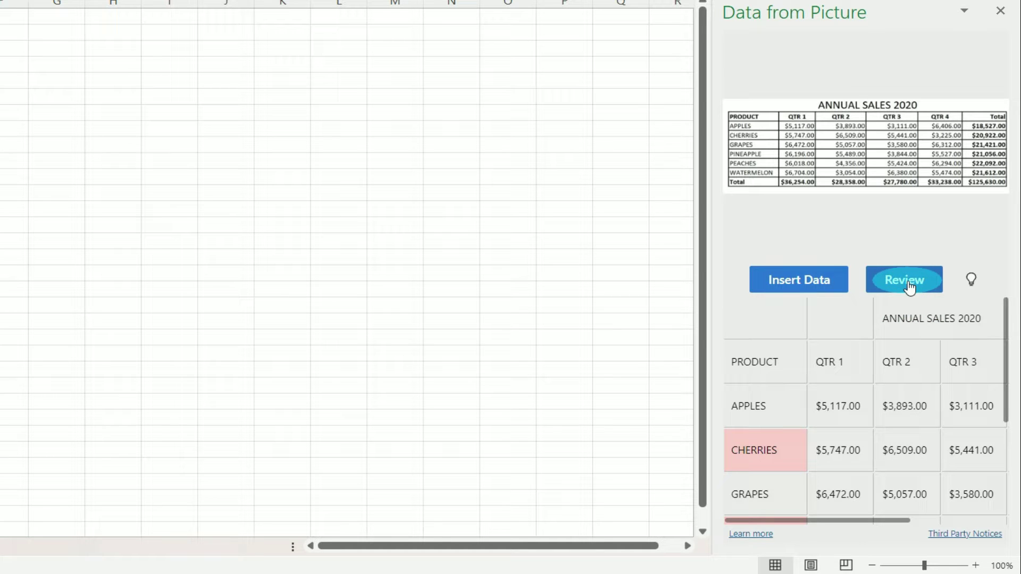
Review the flagged cells, accept CHERRIES and PINEAPPLE as recognised, and close the review.
mouse_move(778, 451)
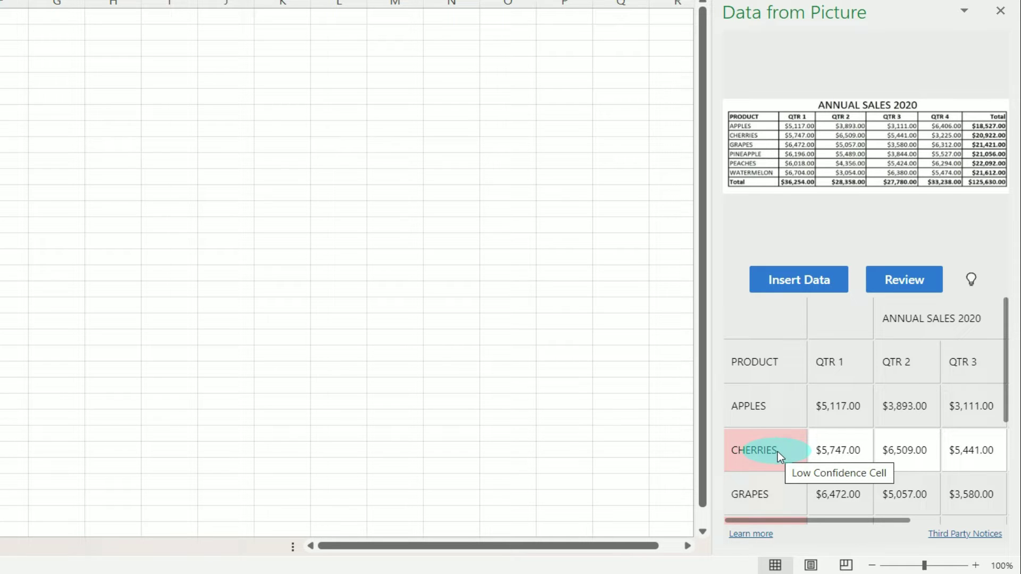
click(910, 286)
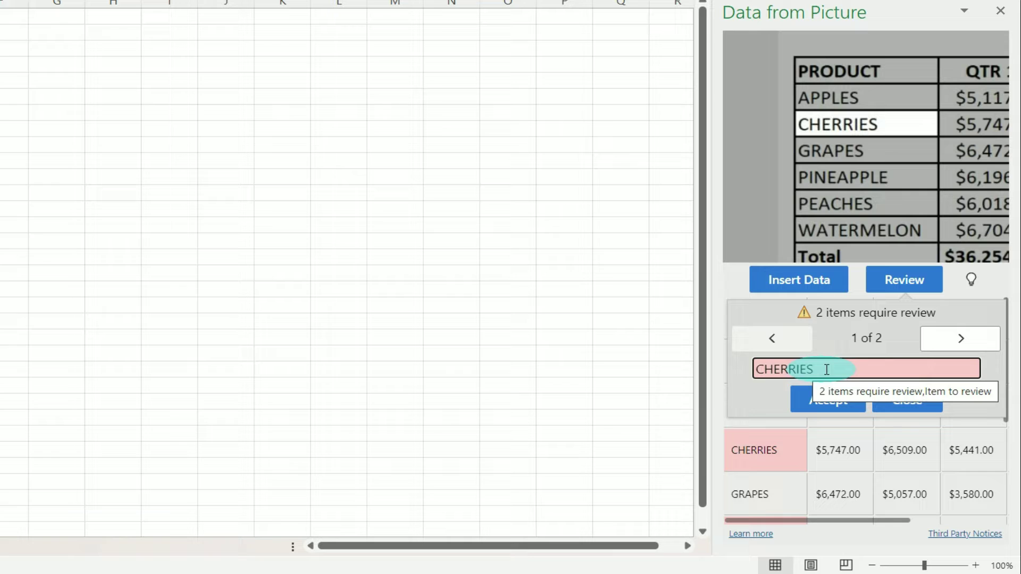
click(824, 404)
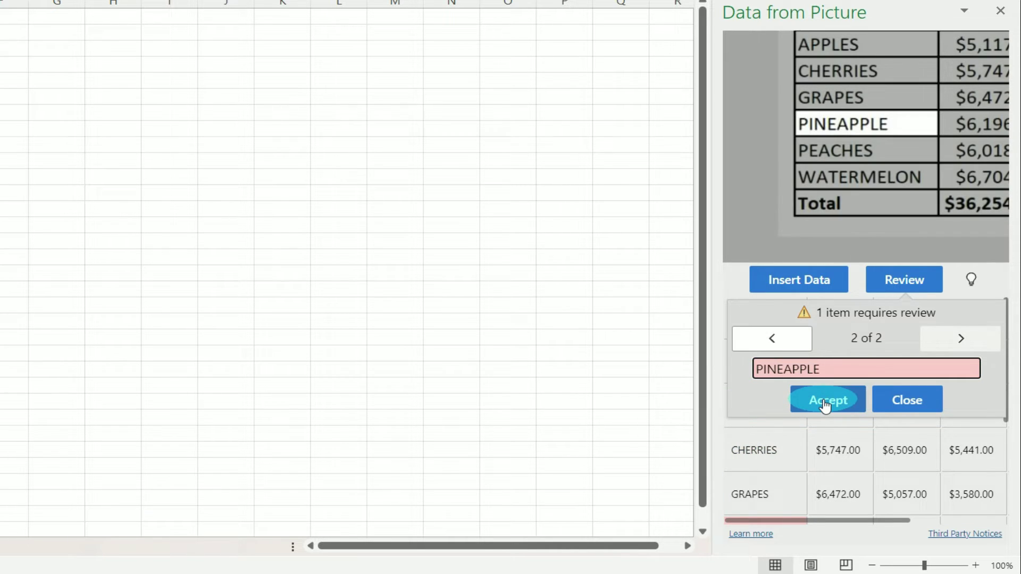
click(823, 369)
click(824, 404)
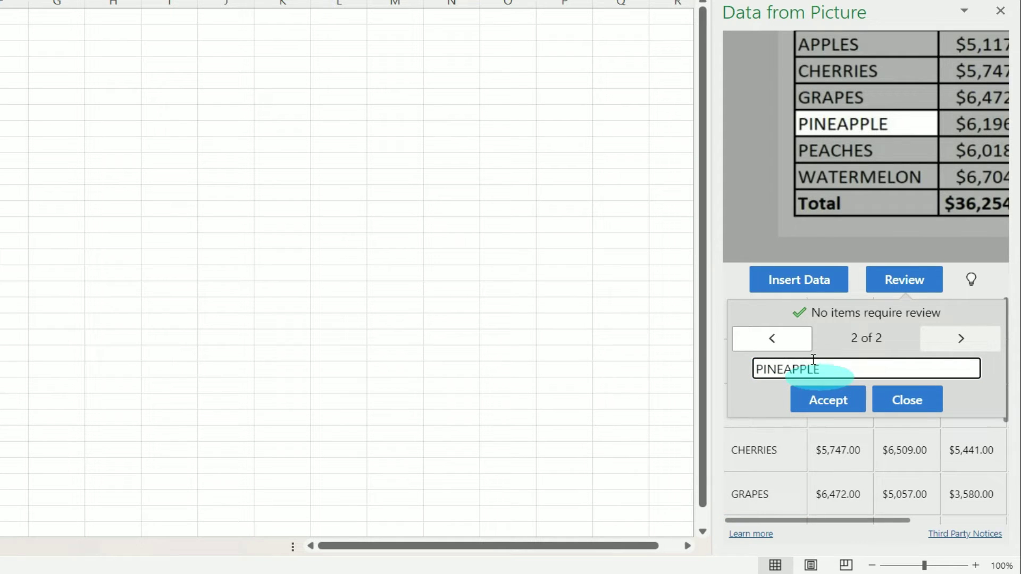
click(796, 318)
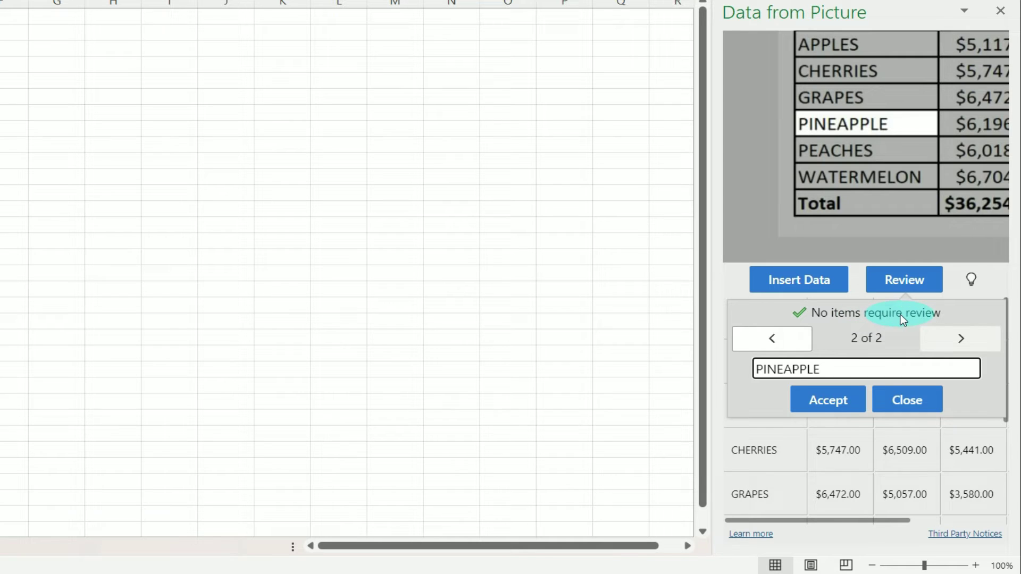
Insert the reviewed ANNUAL SALES 2020 table into cells A1:F9, confirming the warning.
click(907, 401)
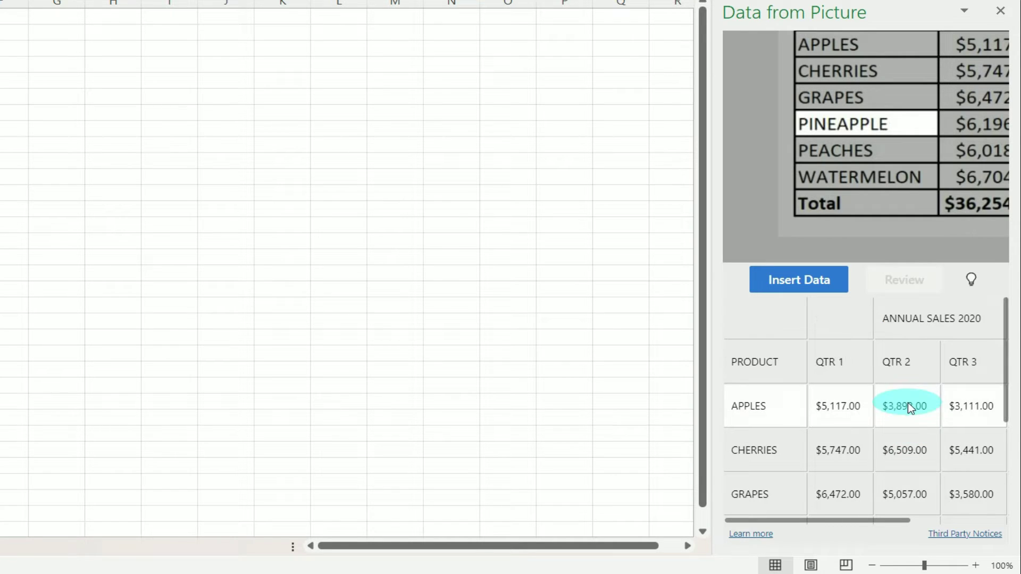
click(795, 290)
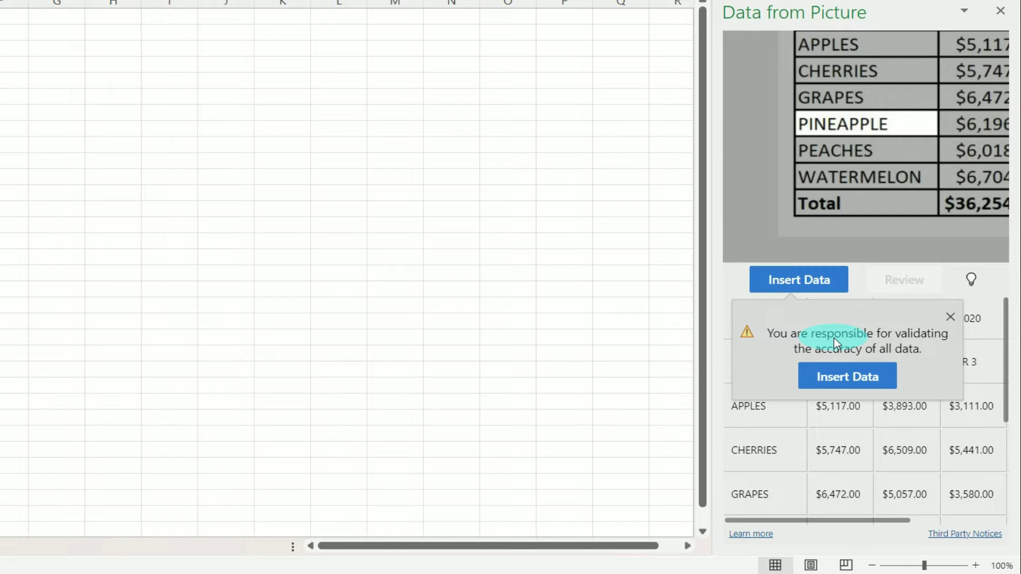
click(838, 376)
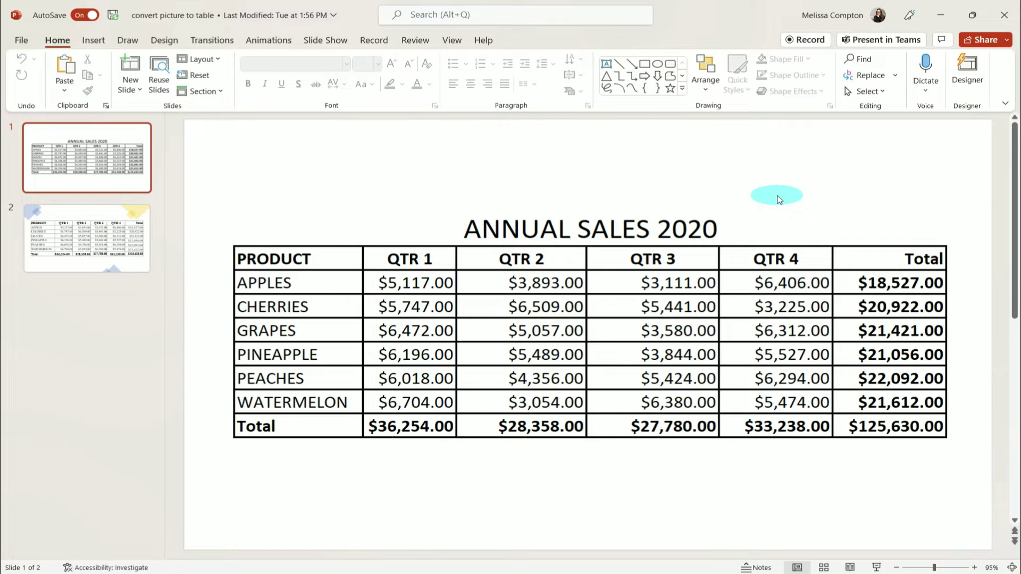
Copy the ANNUAL SALES 2020 table picture from the PowerPoint slide.
click(566, 332)
right_click(566, 332)
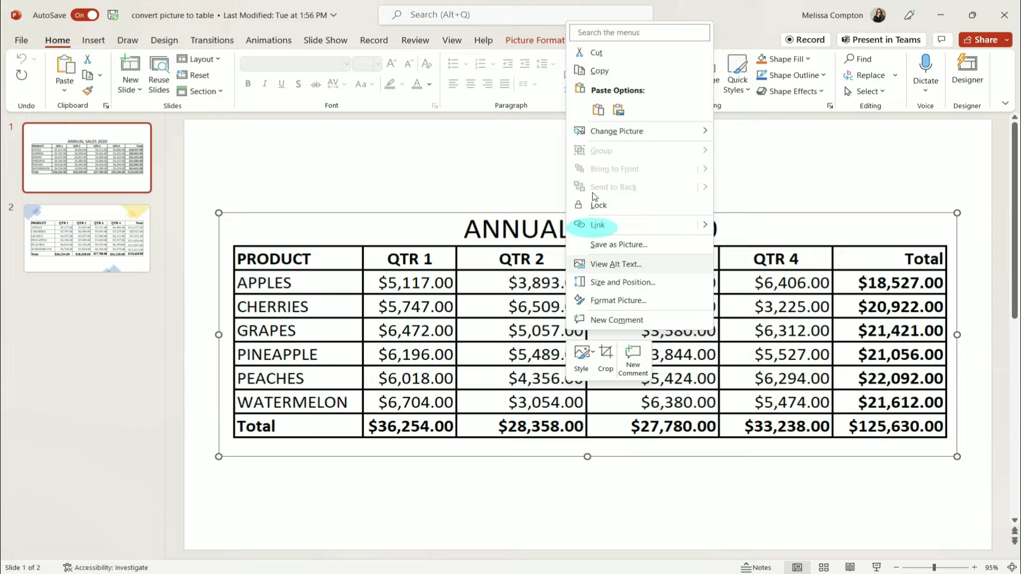
click(600, 73)
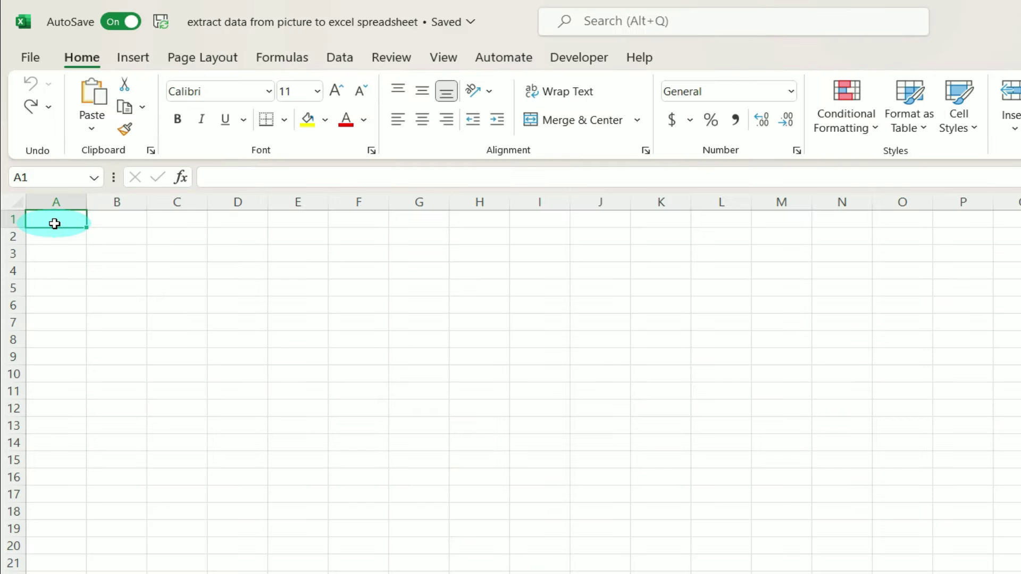
Extract the table from the copied picture using Picture From Clipboard.
click(338, 57)
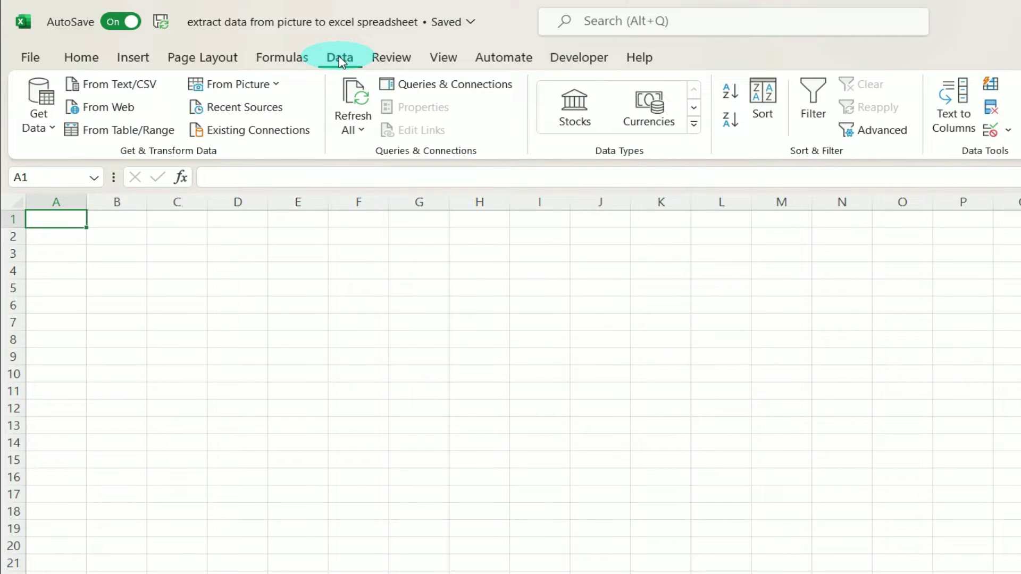
click(276, 88)
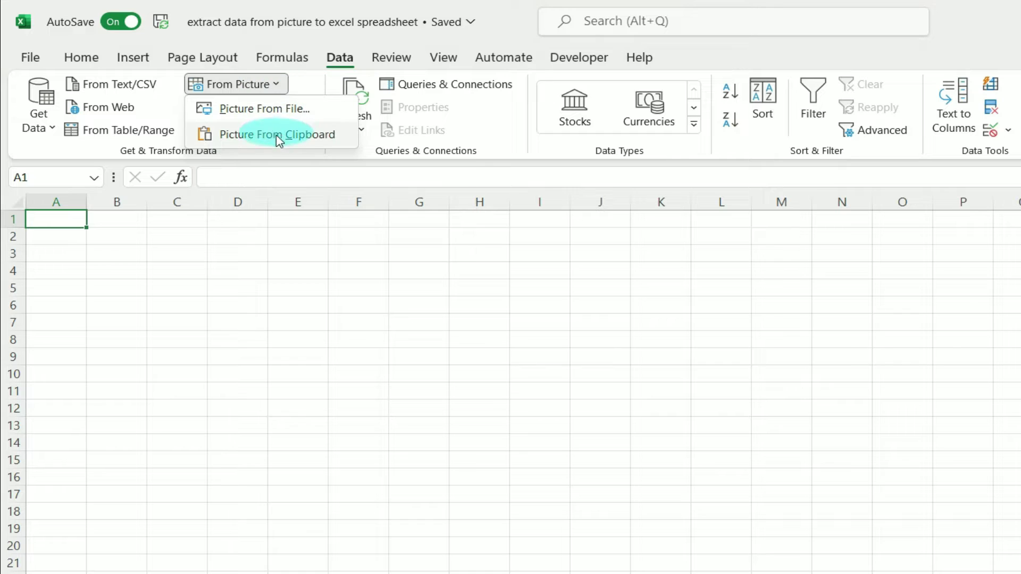
click(276, 143)
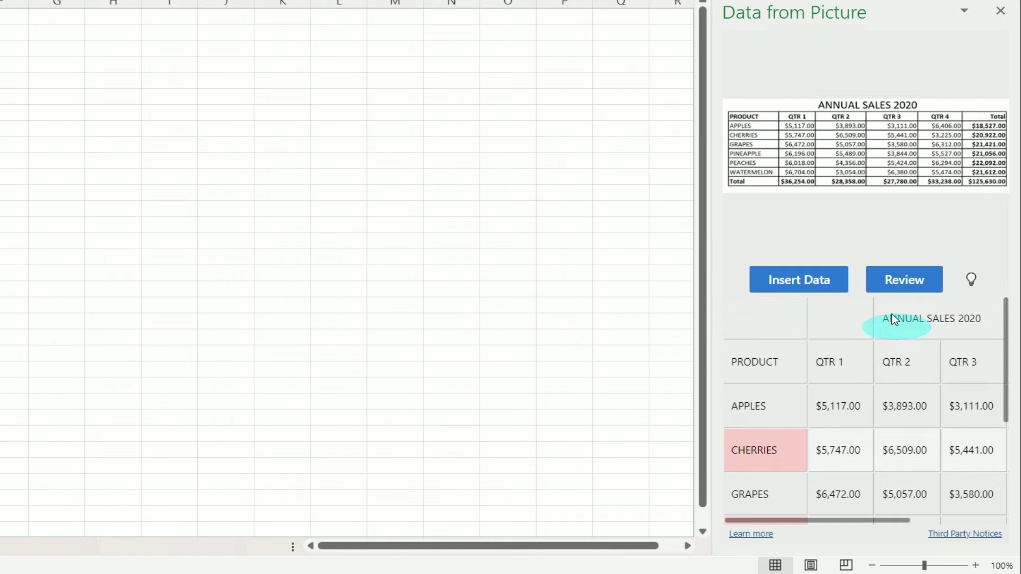
Accept the flagged CHERRIES and PINEAPPLE entries and close the review.
click(897, 291)
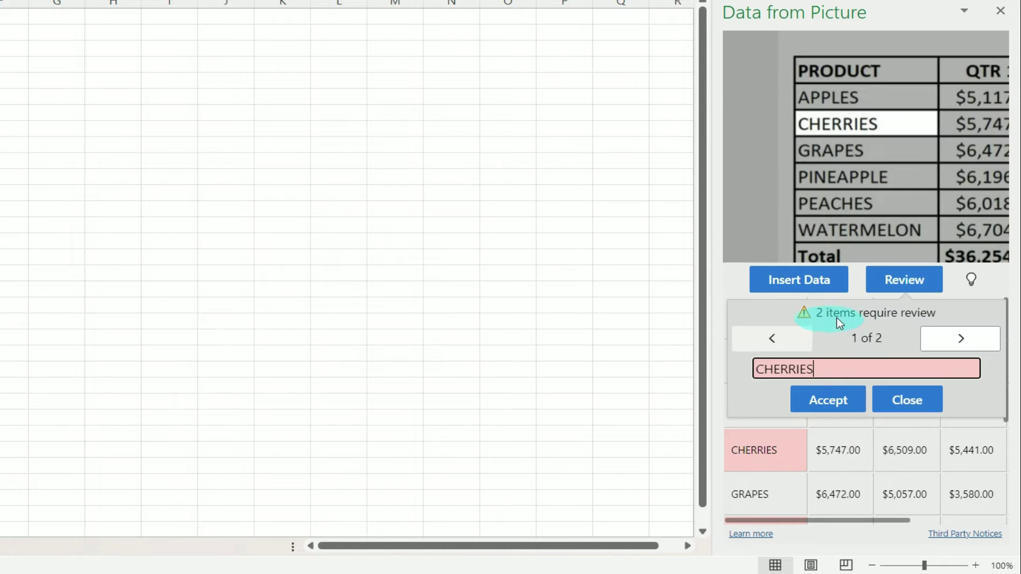
click(820, 403)
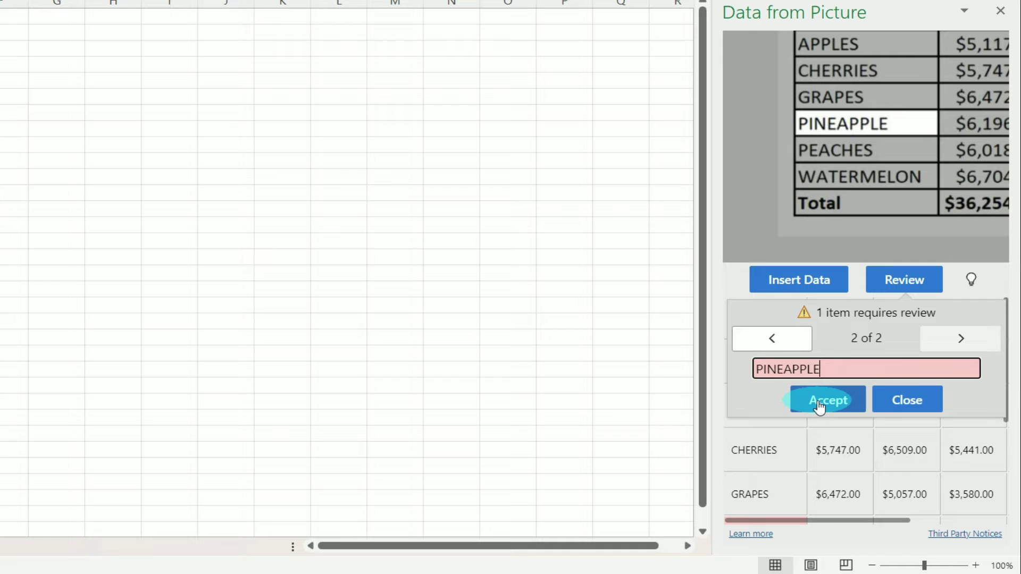
click(819, 404)
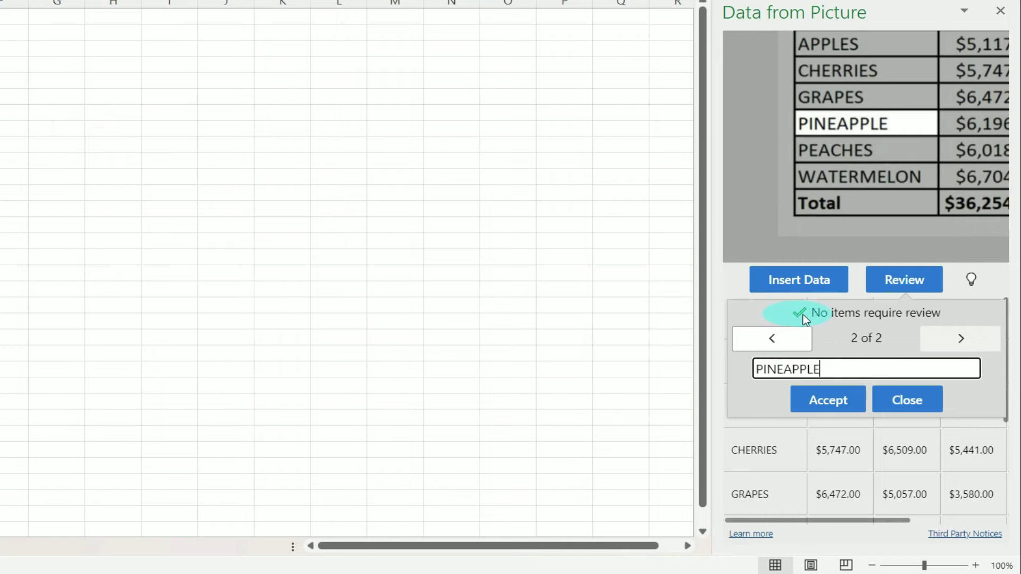
click(904, 413)
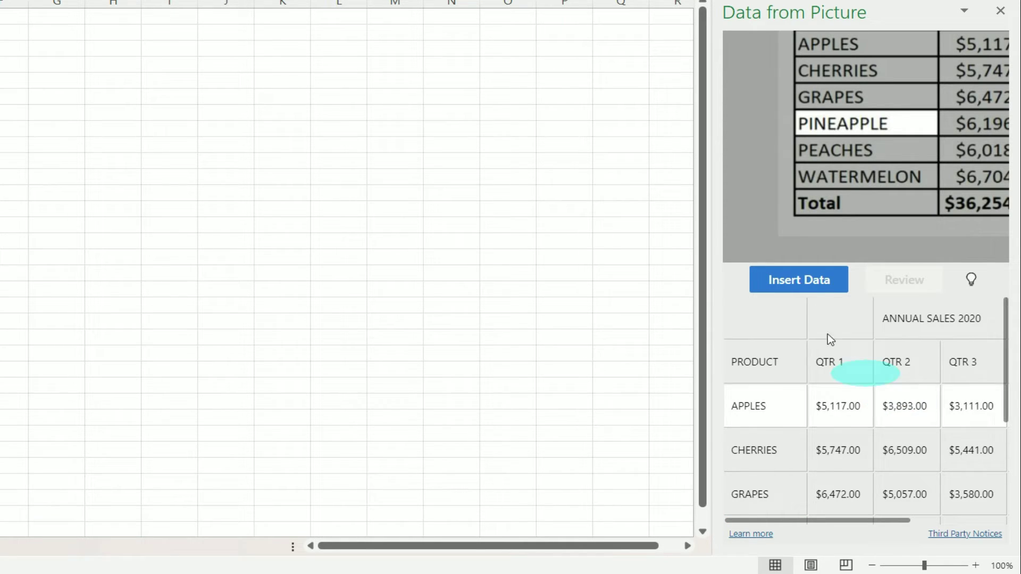
Insert the clipboard-extracted table into A1:F9, confirming past the validation warning.
click(804, 286)
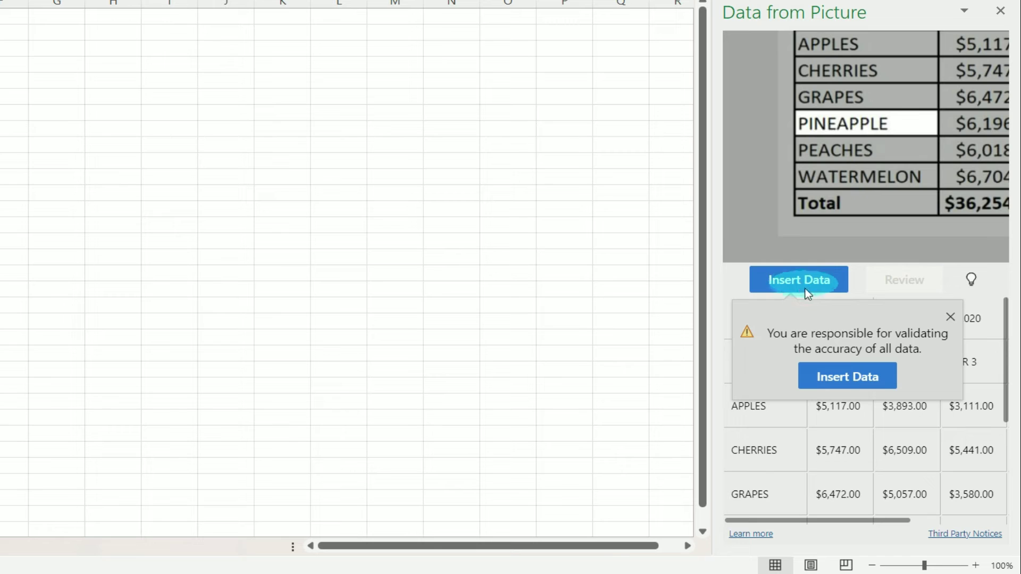
click(825, 377)
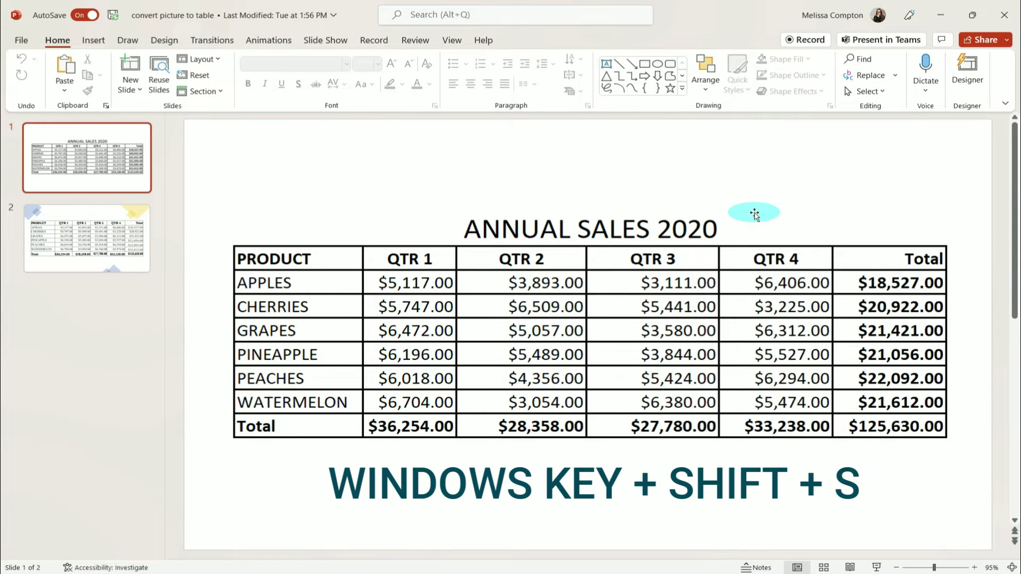
Snip the slide's ANNUAL SALES 2020 table to the clipboard with Windows+Shift+S.
key(super+shift+s)
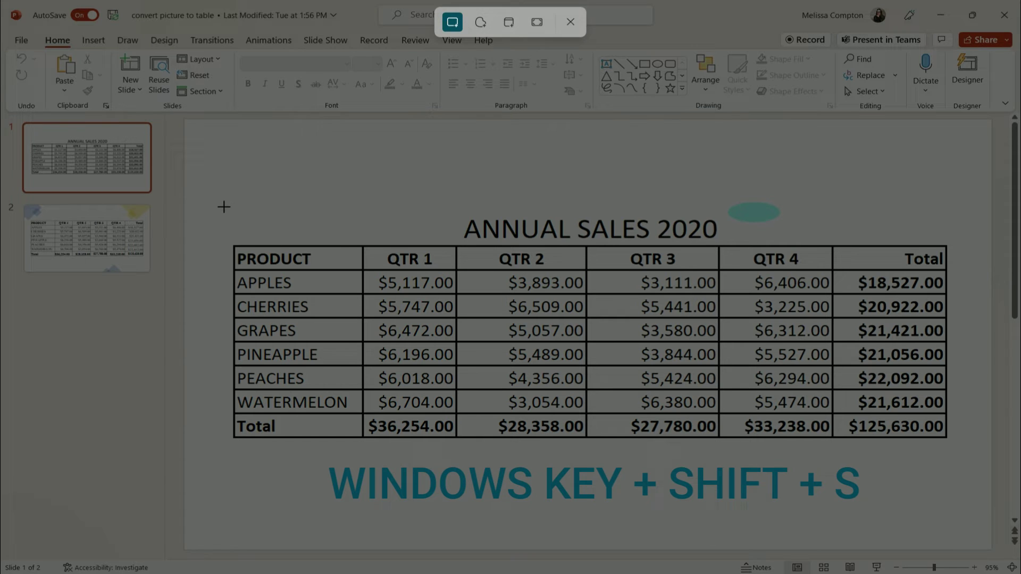
drag(223, 207, 965, 457)
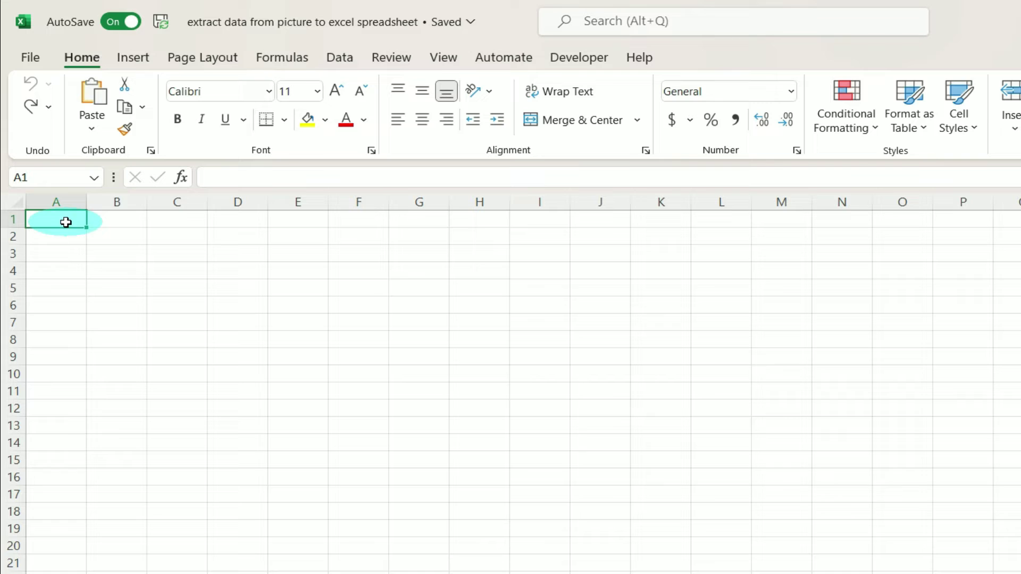
Extract the snipped screenshot's table using Picture From Clipboard.
click(338, 57)
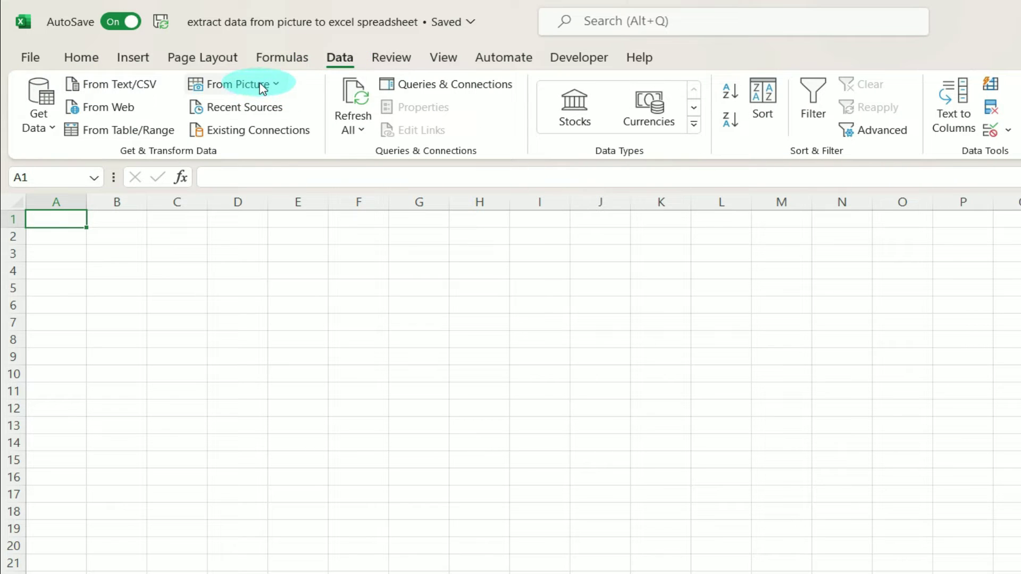
click(262, 88)
click(269, 133)
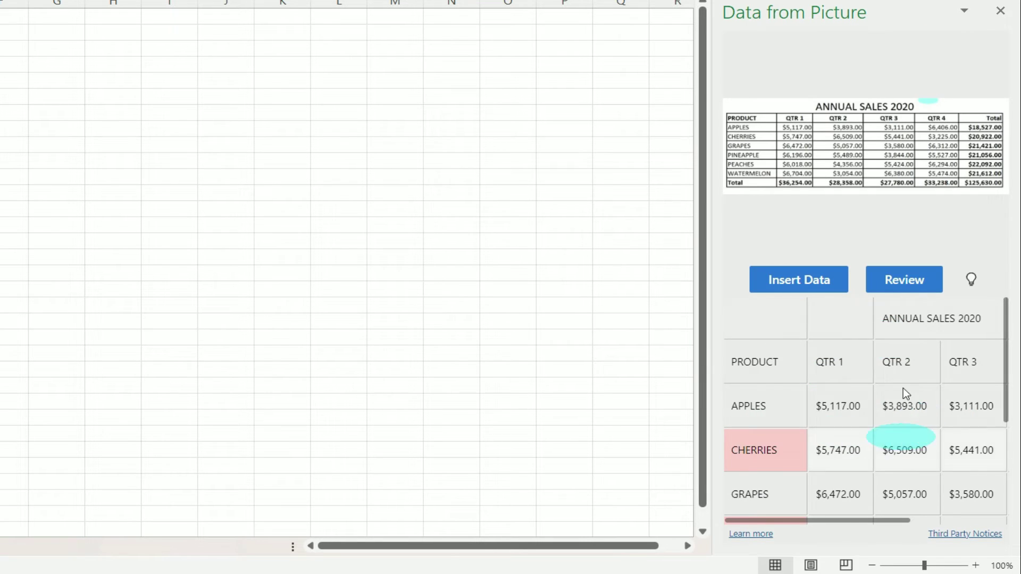
Accept flagged CHERRIES, PINEAPPLE and $22,092.00, then insert the table into A1:F9.
click(902, 283)
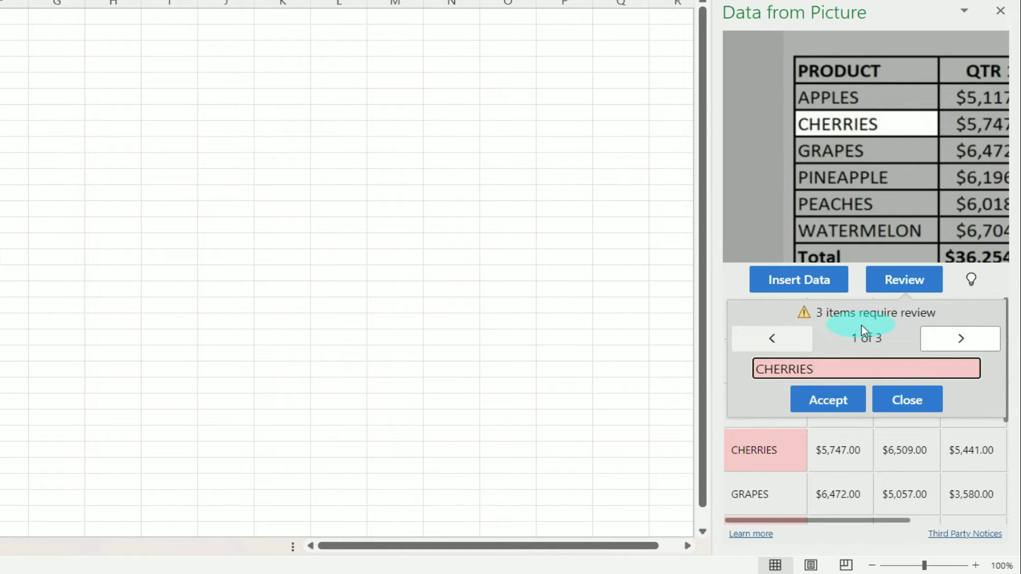
click(824, 410)
click(823, 410)
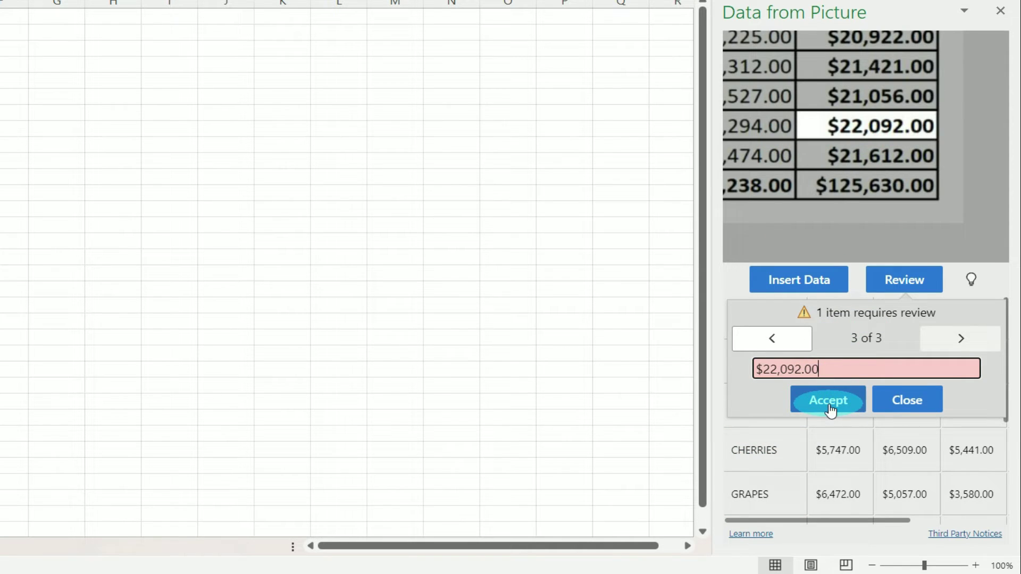
click(830, 409)
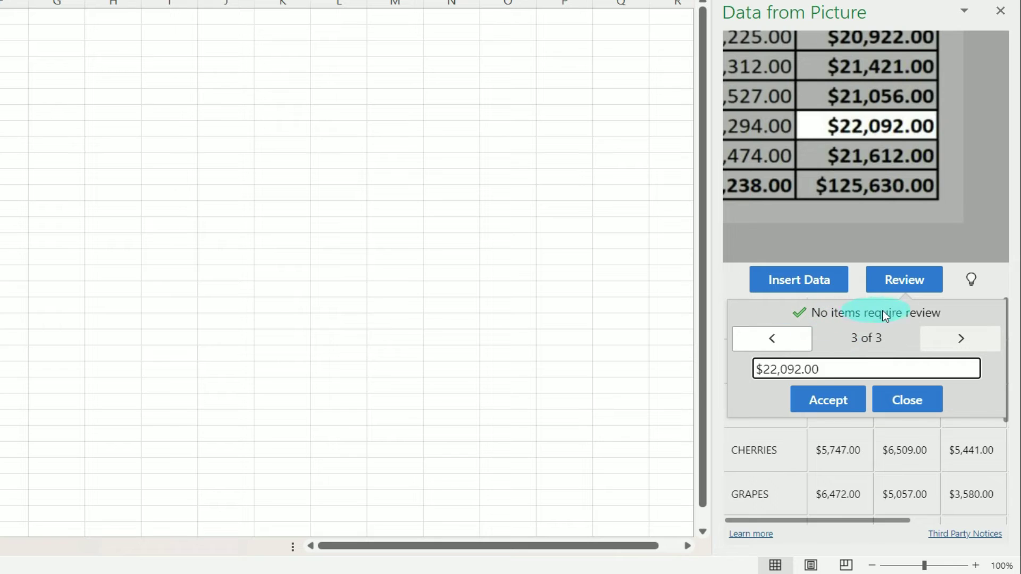
click(916, 407)
click(807, 286)
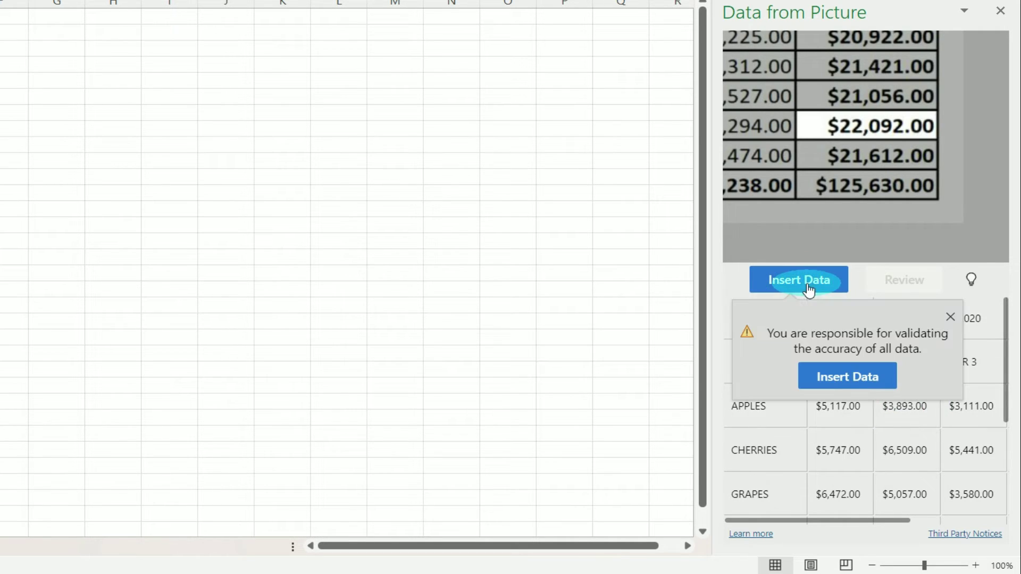
click(832, 380)
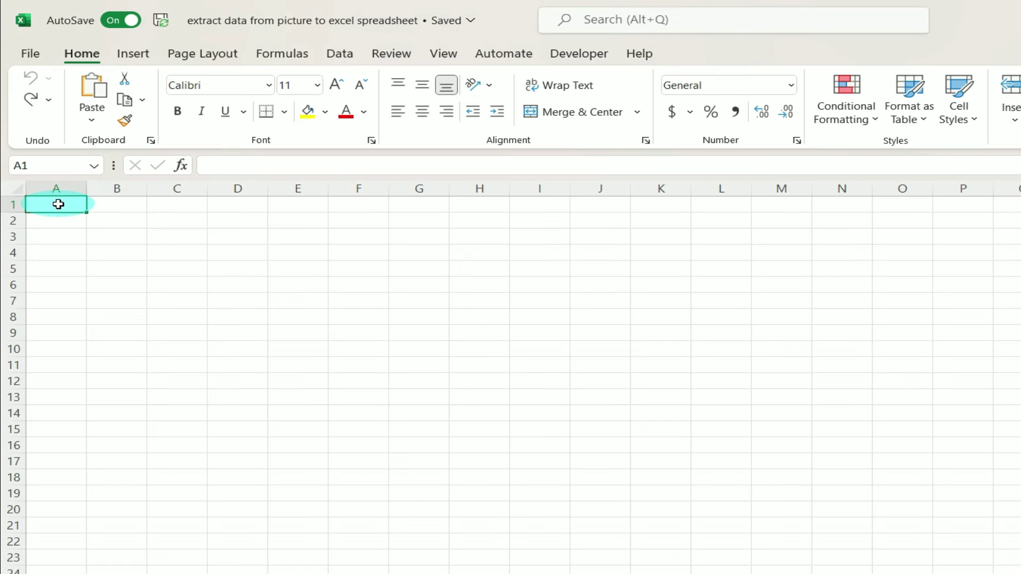
Extract the copied picture's table and correct the misread first item to APPLES.
click(332, 58)
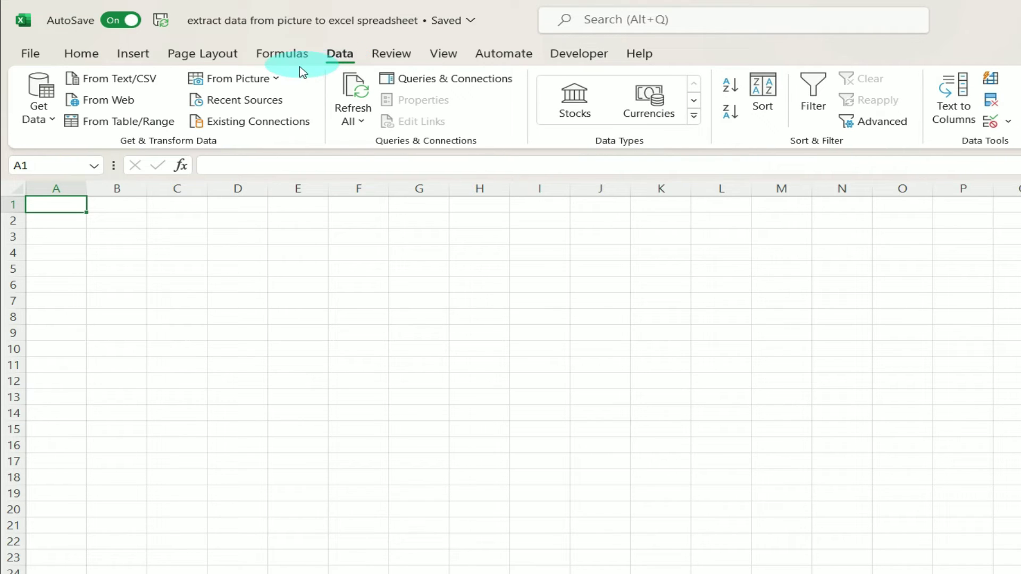
click(263, 78)
click(273, 128)
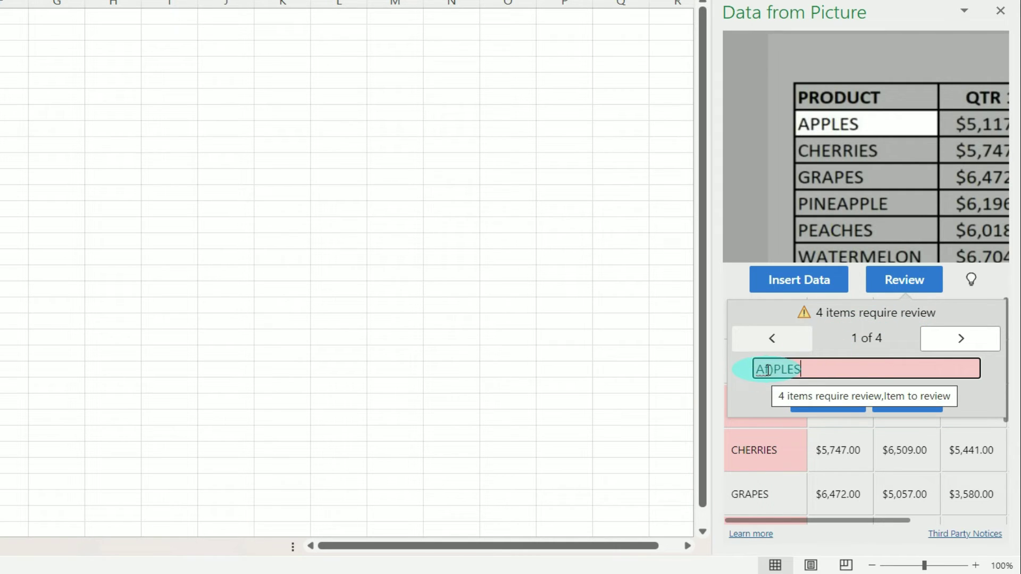
drag(816, 368, 692, 371)
key(Caps_Lock)
text(APPLES)
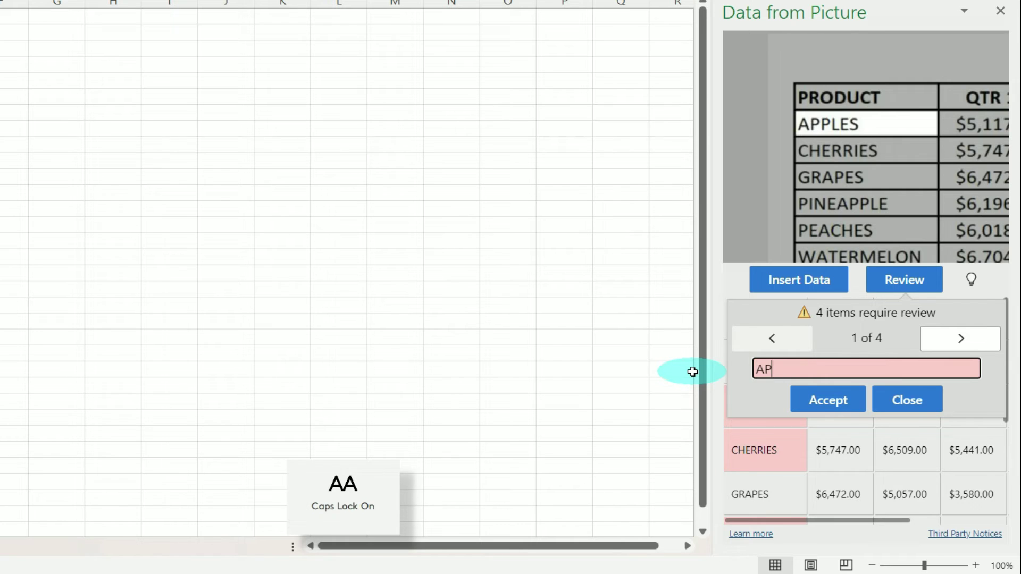
click(831, 413)
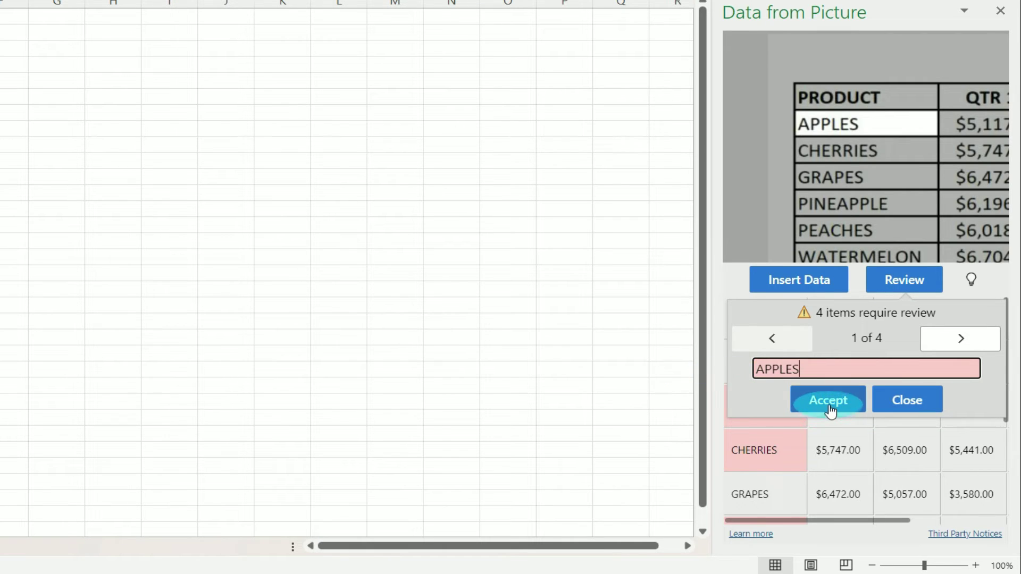
Accept CHERRIES, PINEAPPLE and $21,056.00, then insert the table into A1:F9.
click(809, 367)
click(835, 403)
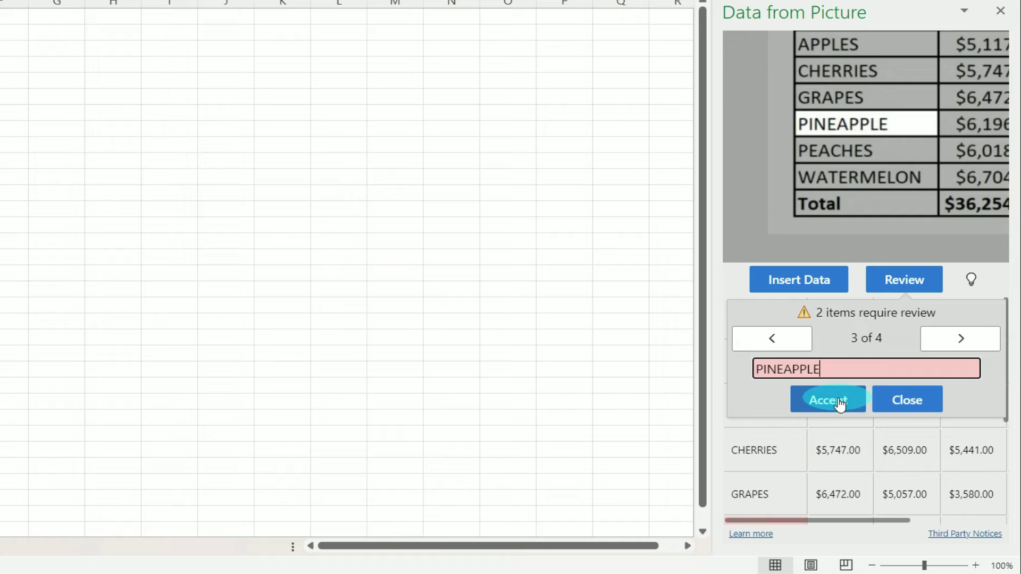
click(837, 403)
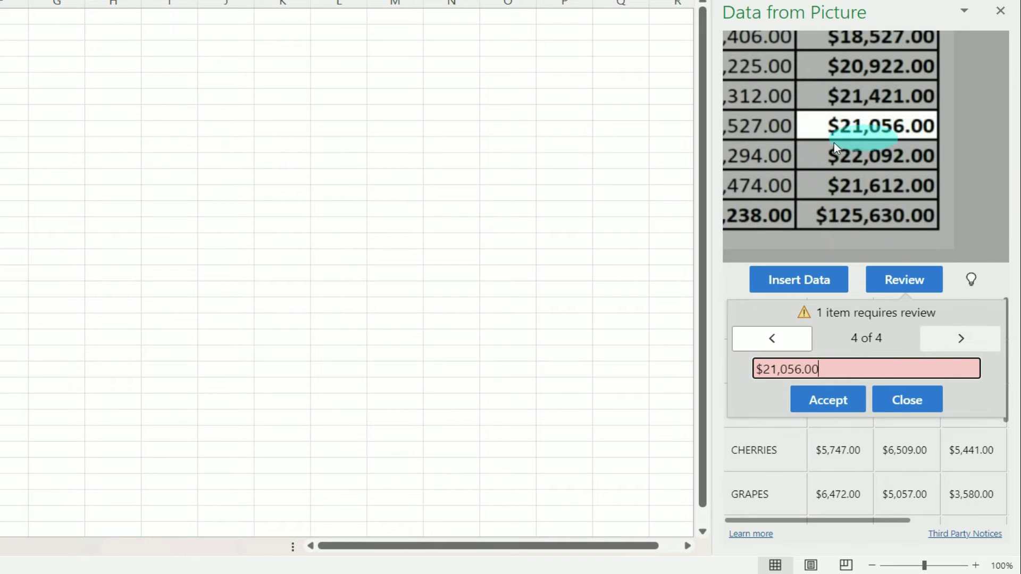
click(835, 401)
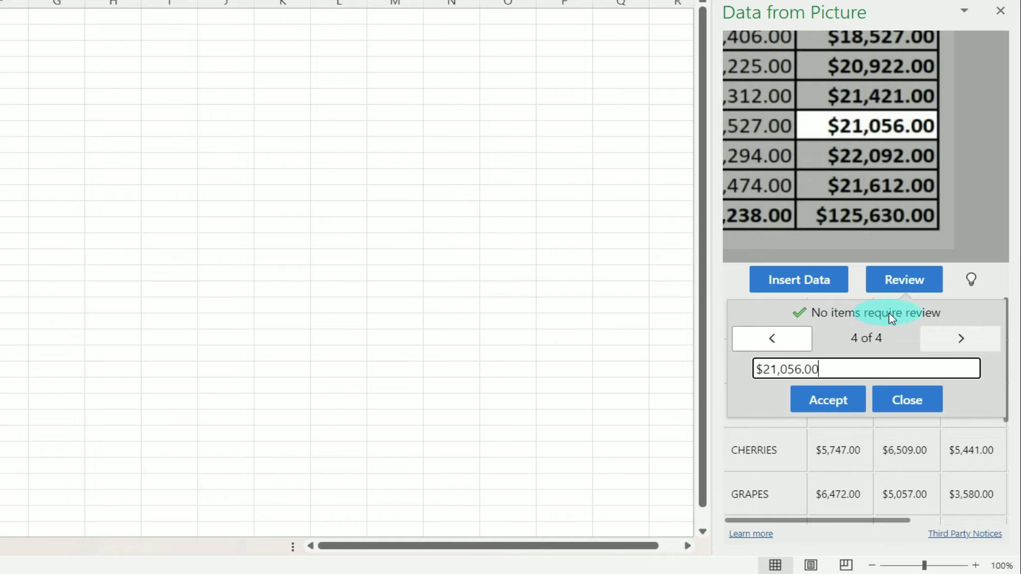
click(918, 404)
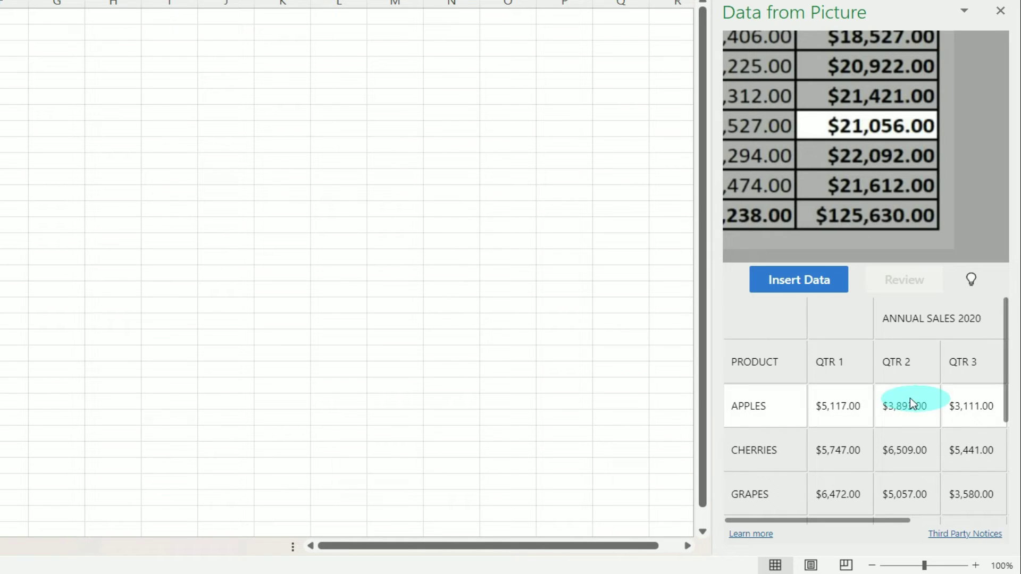
click(788, 292)
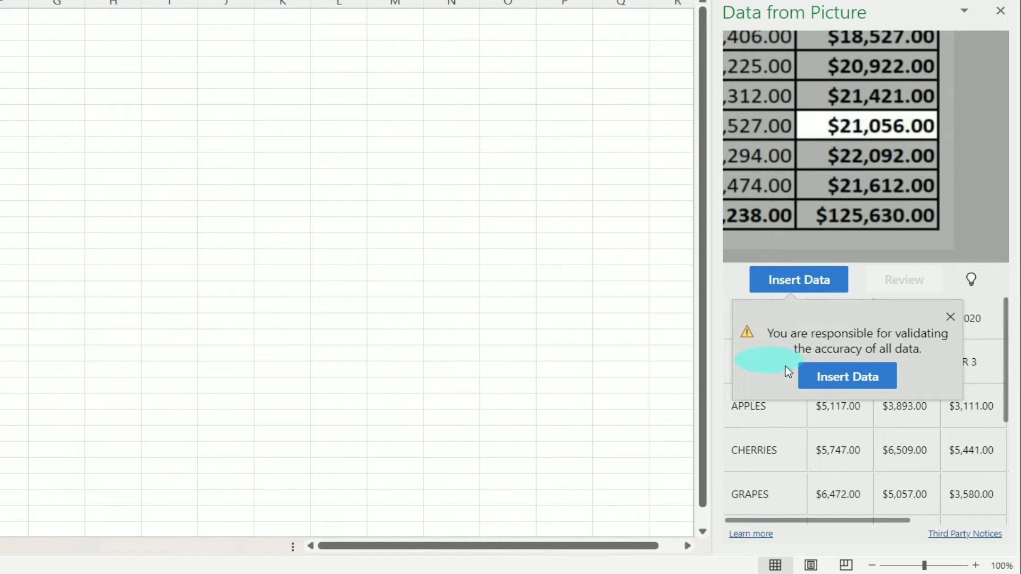
click(846, 377)
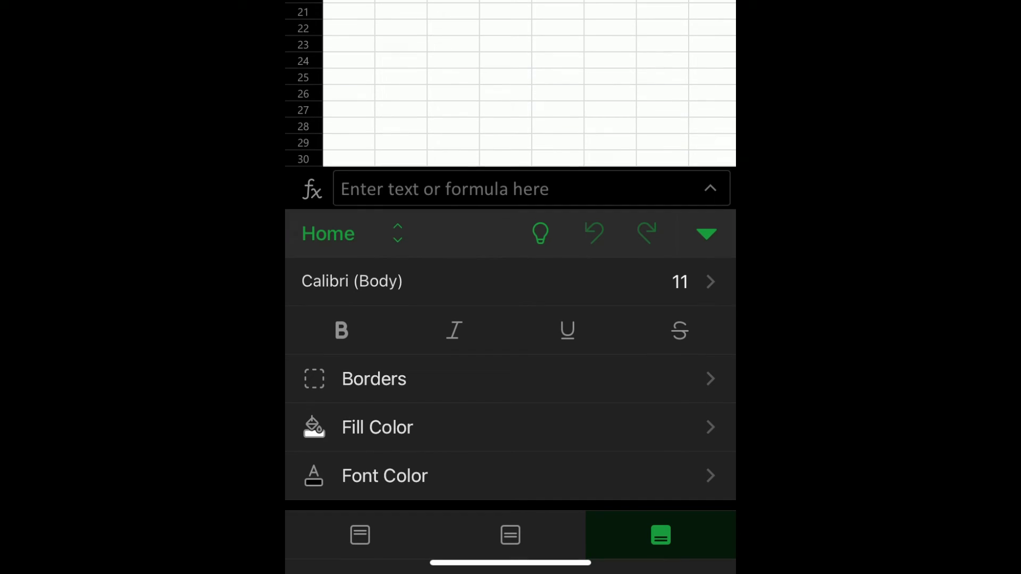
Use Insert > Data from Picture to photograph the printed ANNUAL SALES 2020 table.
click(328, 234)
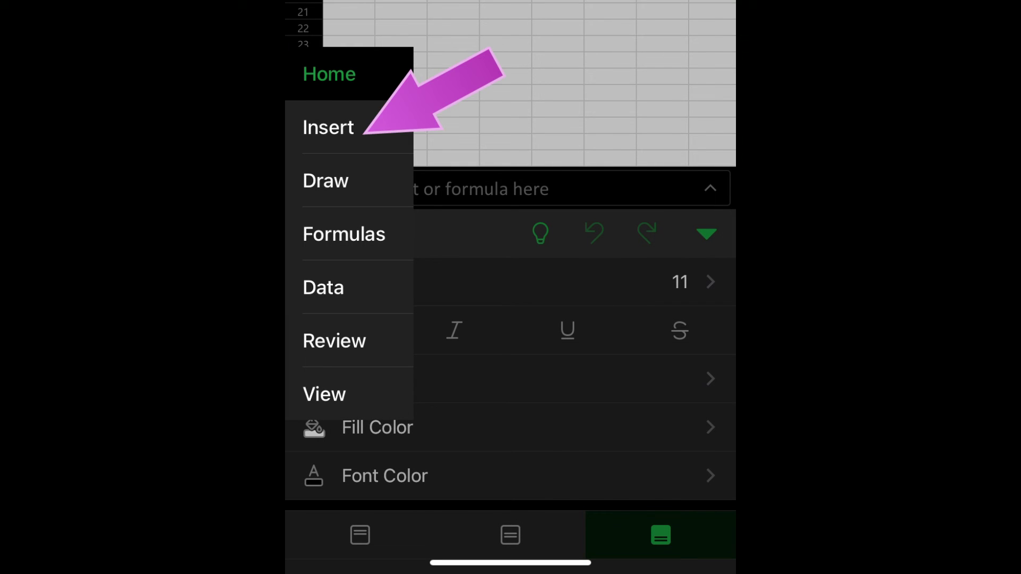
click(328, 127)
click(414, 378)
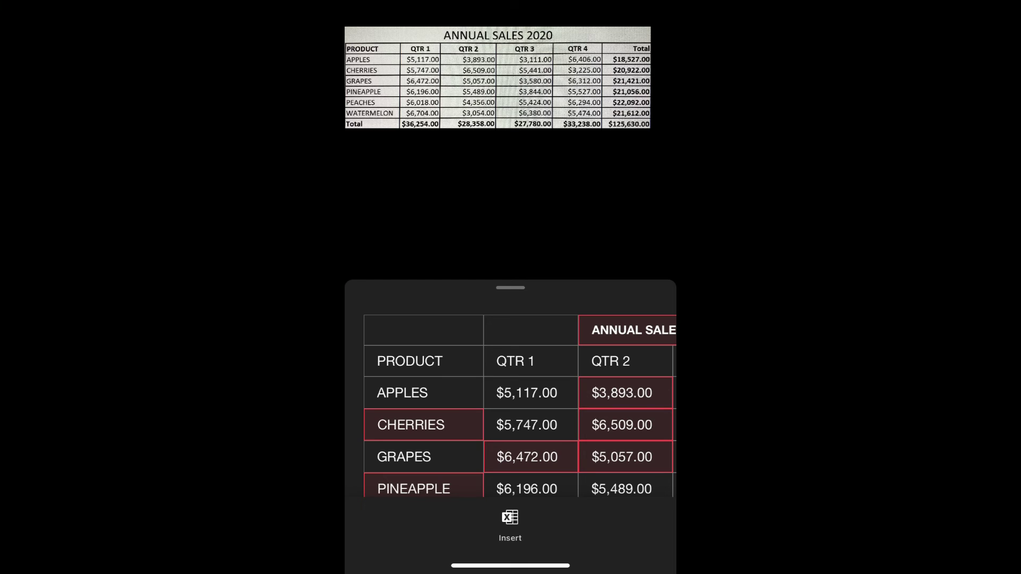
Ignore the flagged readings for the ANNUAL SALES 2020 title and the $3,893.00 value.
click(630, 330)
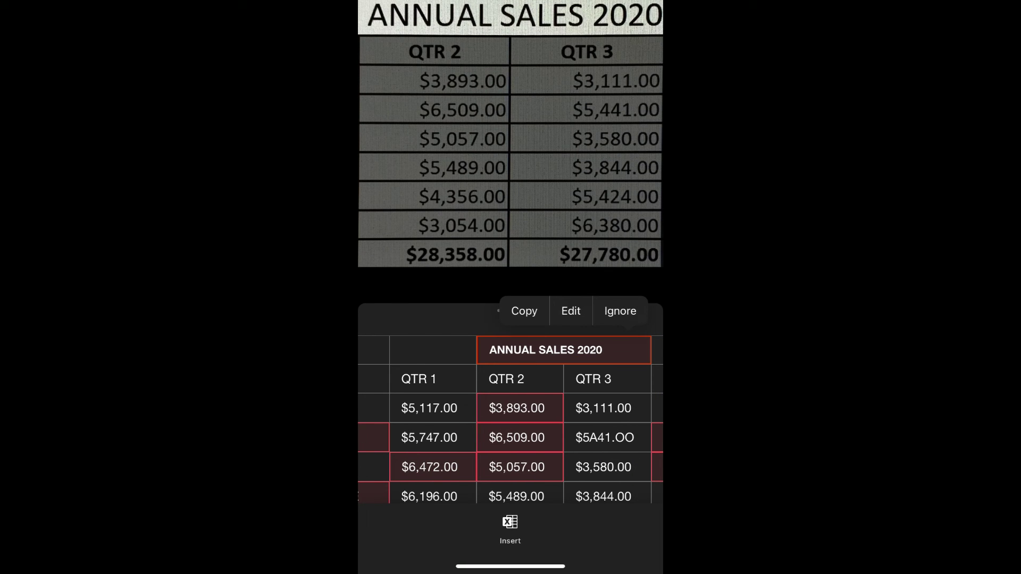
click(620, 311)
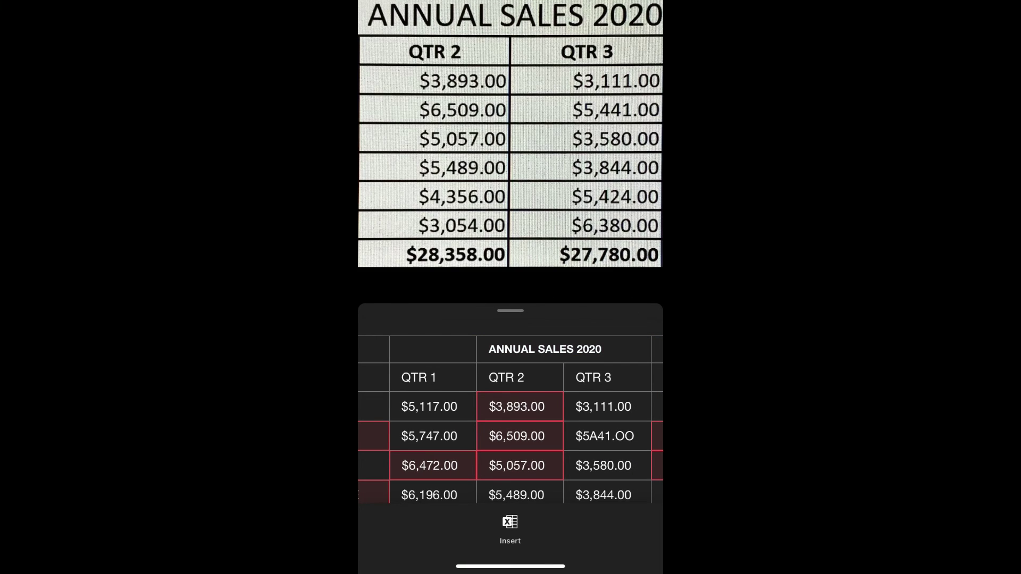
click(519, 407)
click(578, 367)
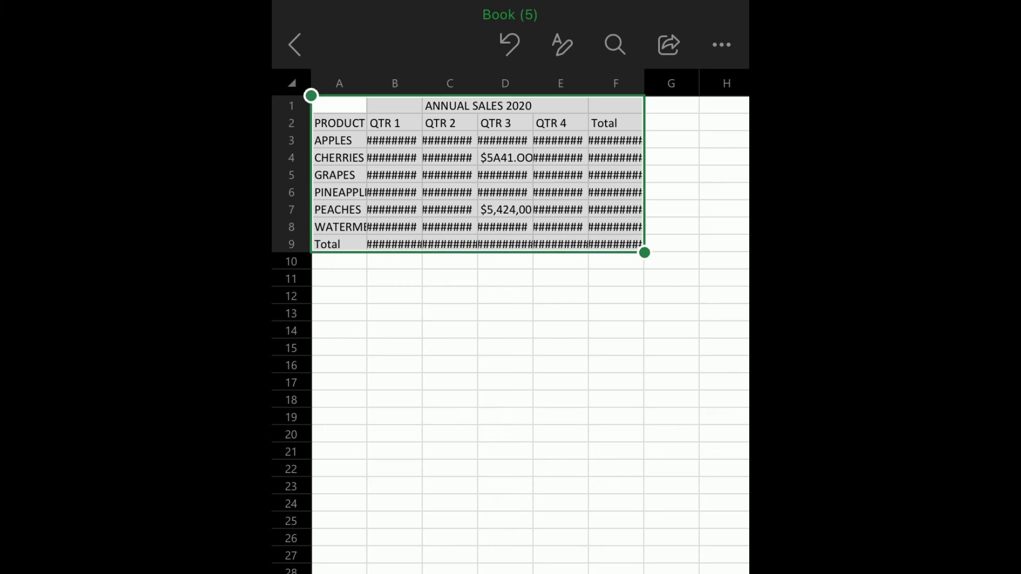
AutoFit columns A:F so amounts like $36,254.00 display instead of ####.
click(449, 105)
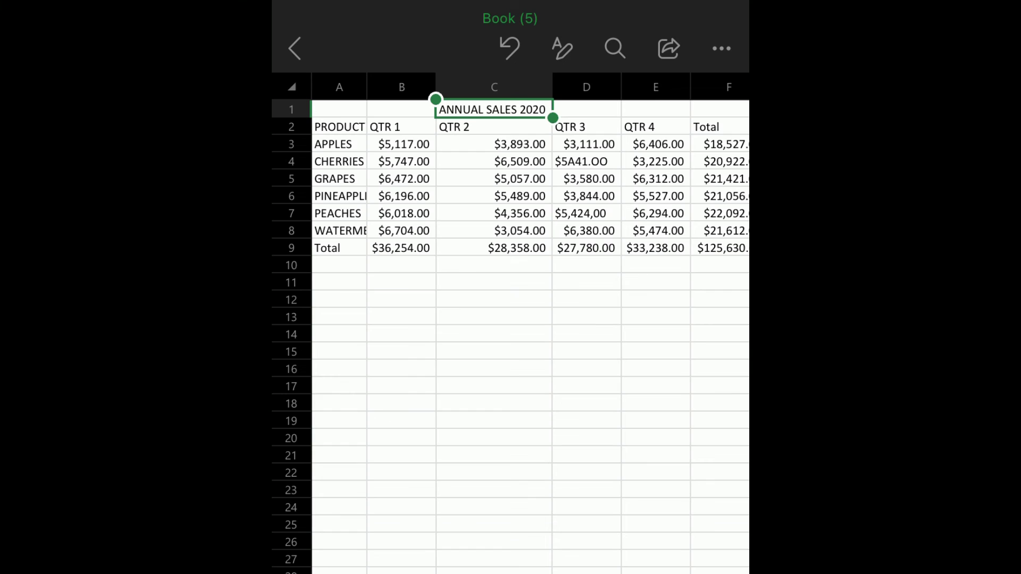